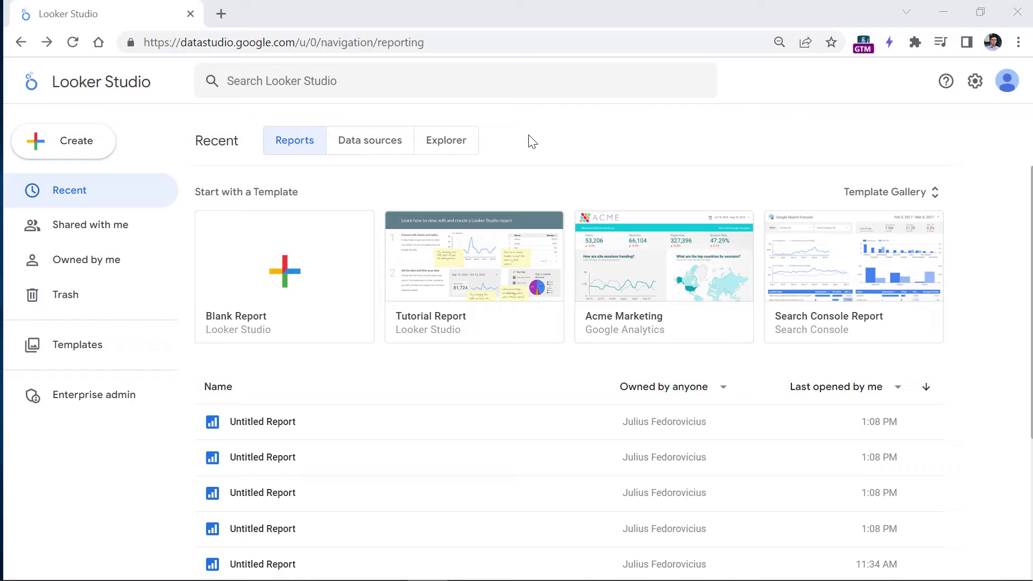
Create a new Blank Report so the Add data to report connector list appears
left_click(289, 281)
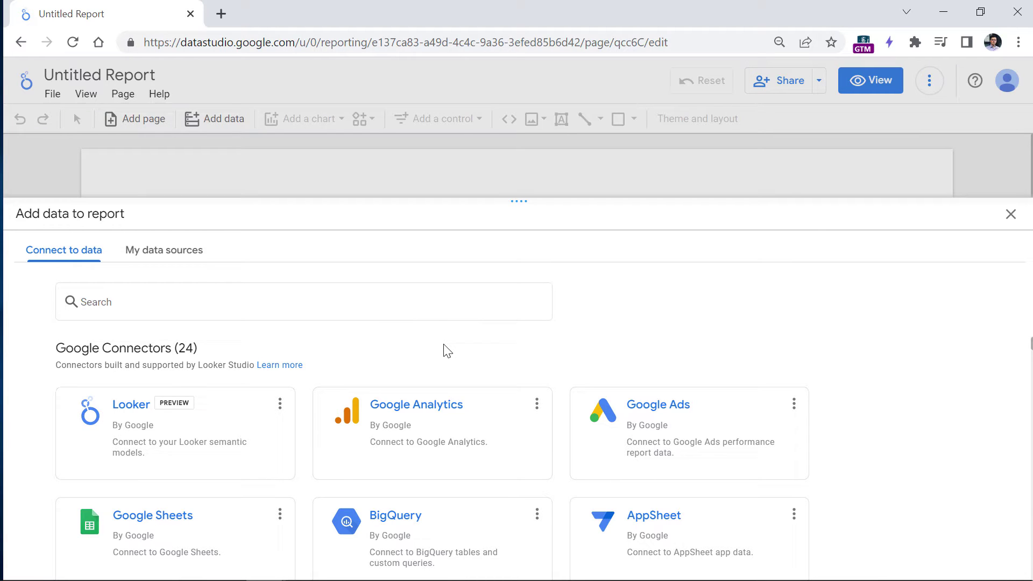
Choose the Google Analytics connector with account Analytics Mania and property 'Analytics Mania demo (live)'
left_click(440, 432)
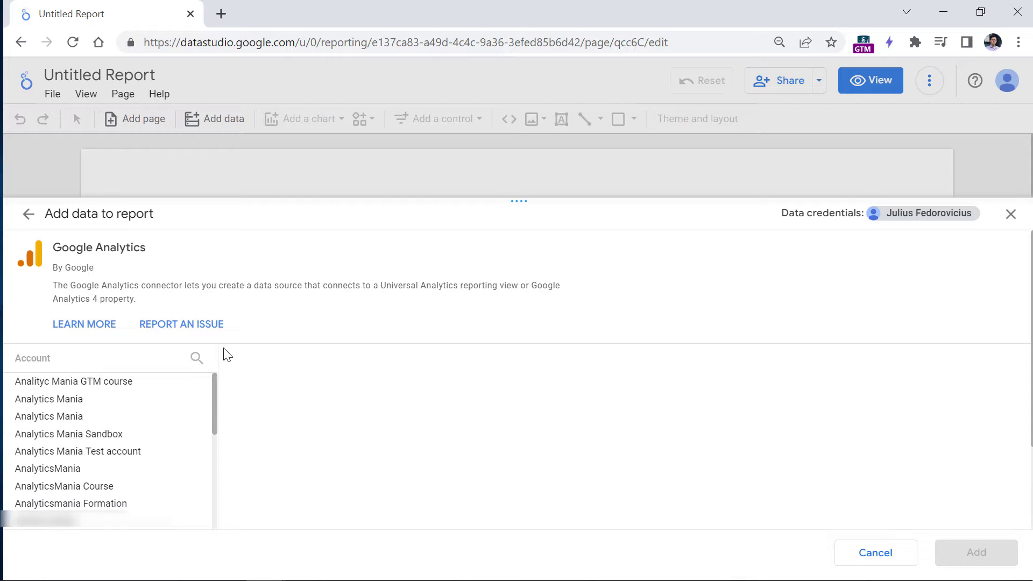
left_click(77, 404)
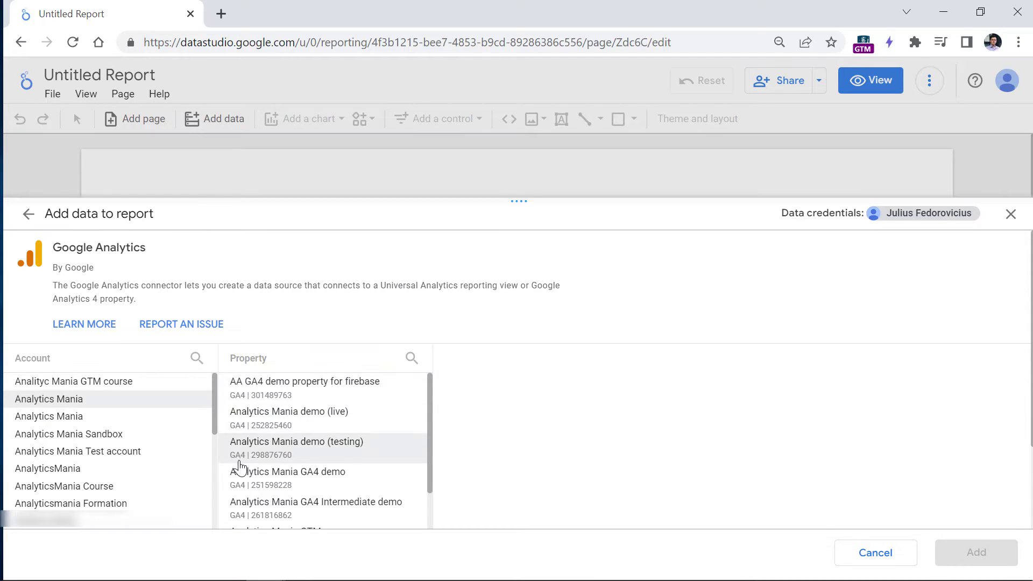
left_click(312, 422)
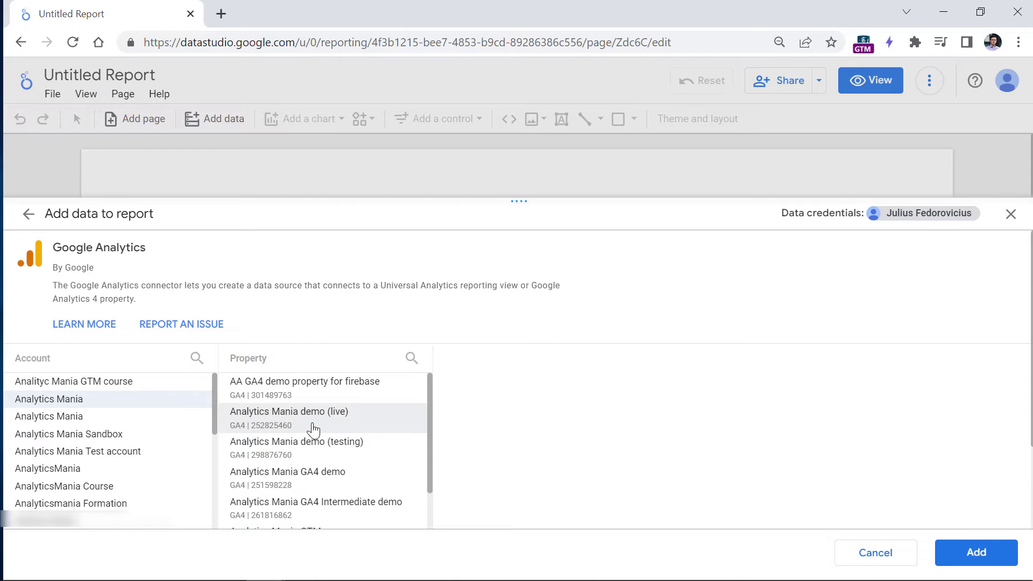
left_click(967, 554)
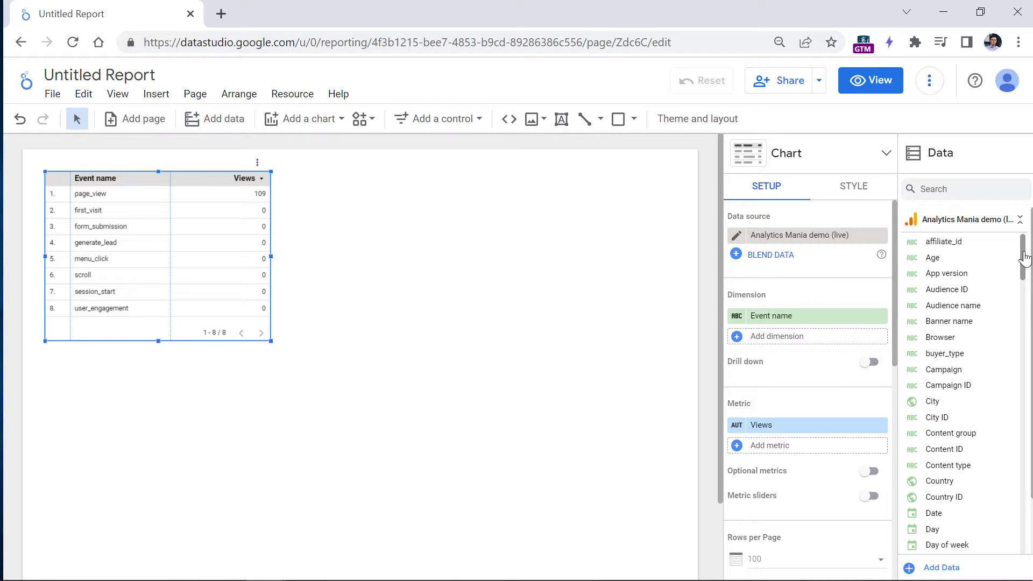
left_click_drag(1024, 258, 1015, 228)
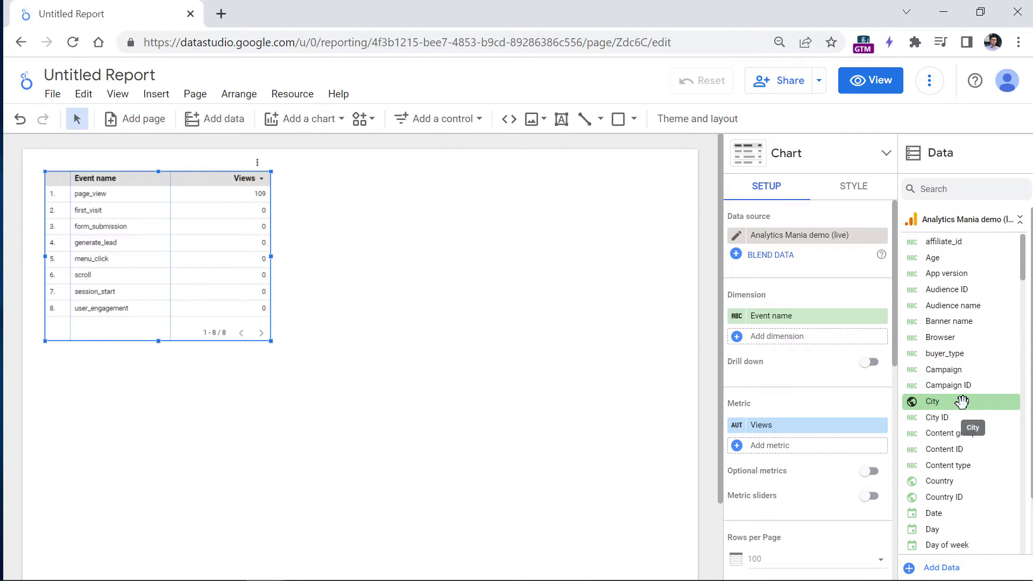
Search the Data panel fields for 'landing'
left_click(947, 188)
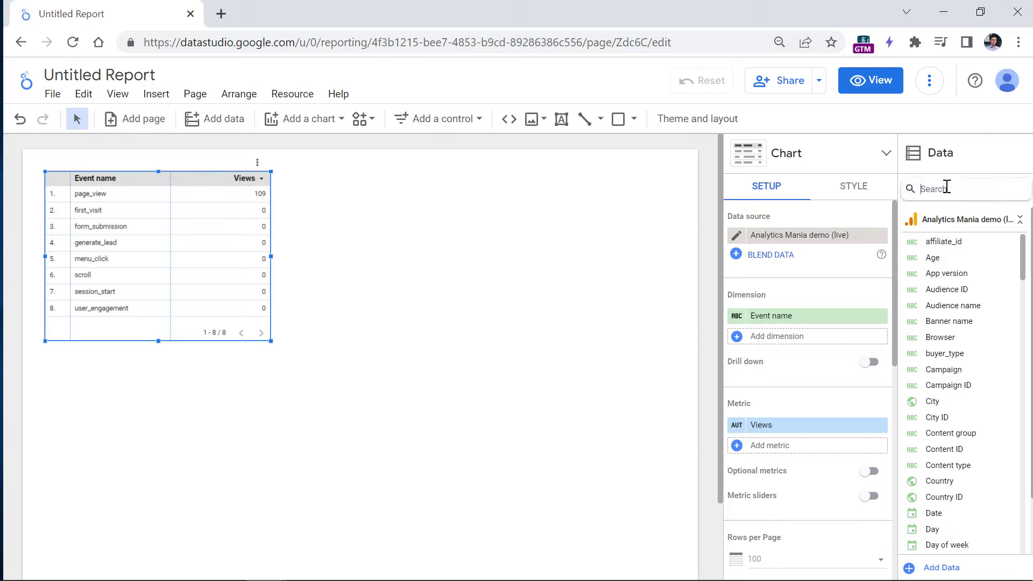
type("landing")
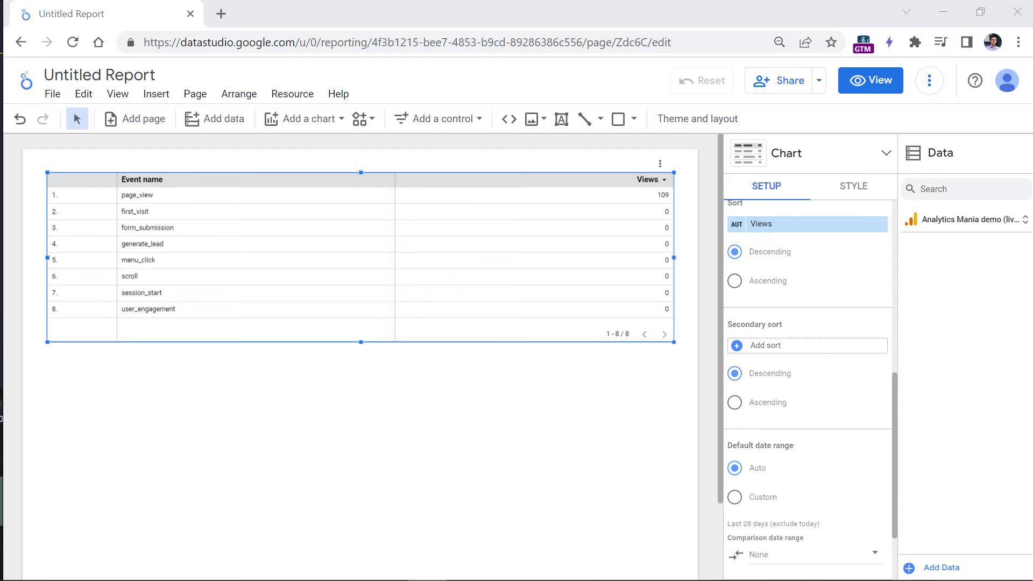
Scroll the table's Setup panel to reach its Filter section
scroll(808, 371, "up", 10)
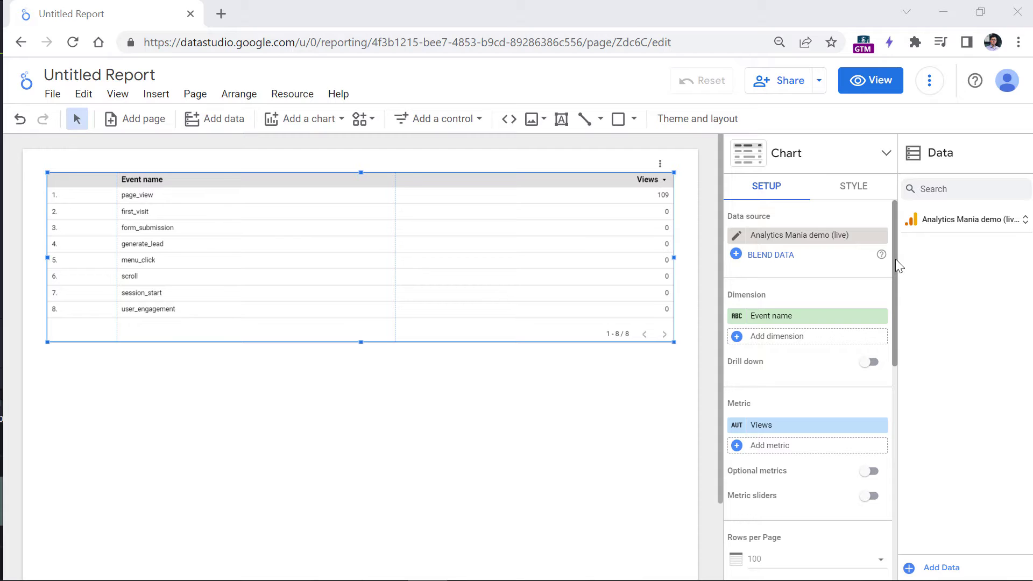
left_click_drag(895, 259, 893, 462)
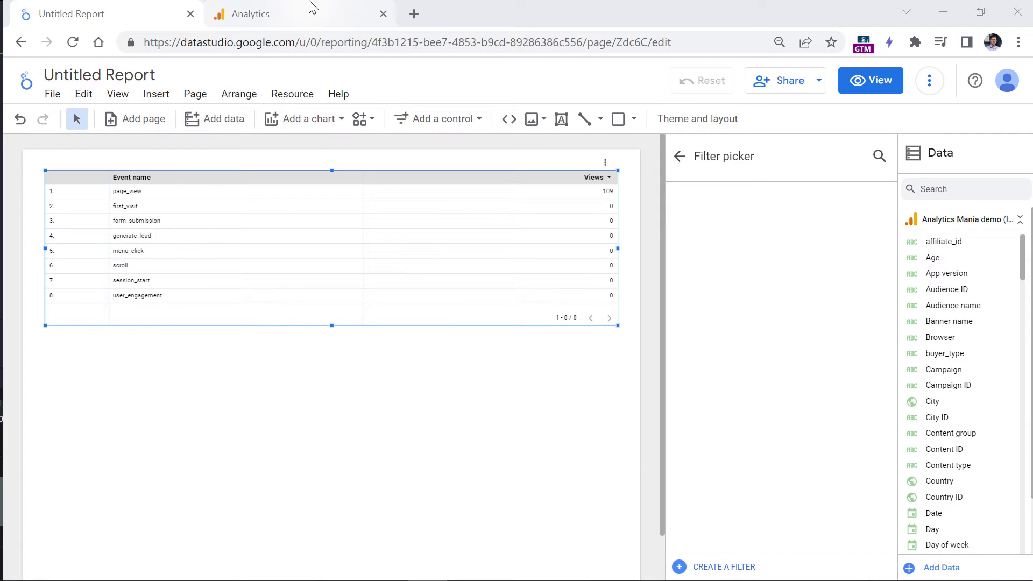
Review the custom dimensions under Custom definitions in Google Analytics
left_click(311, 8)
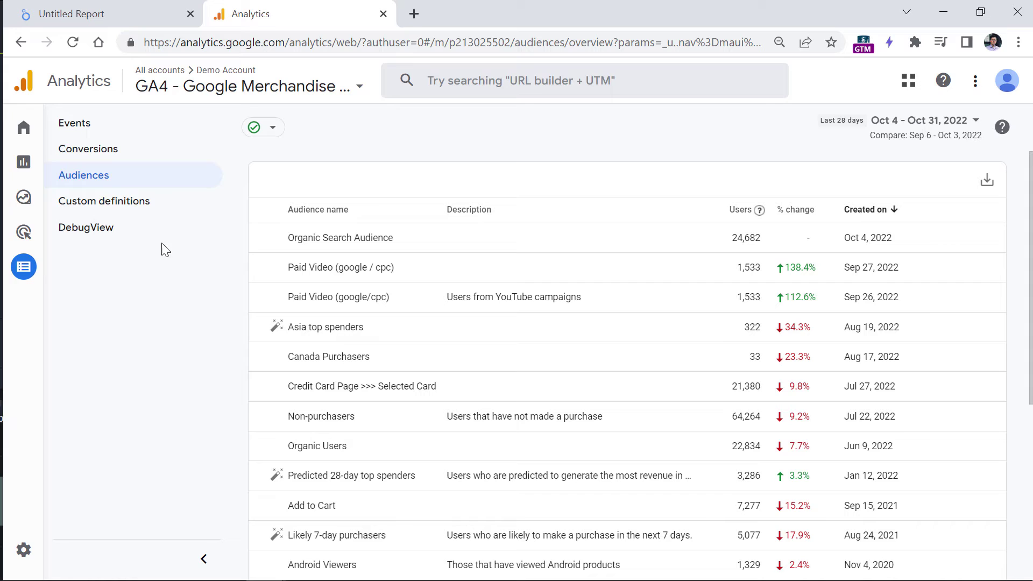
left_click(107, 210)
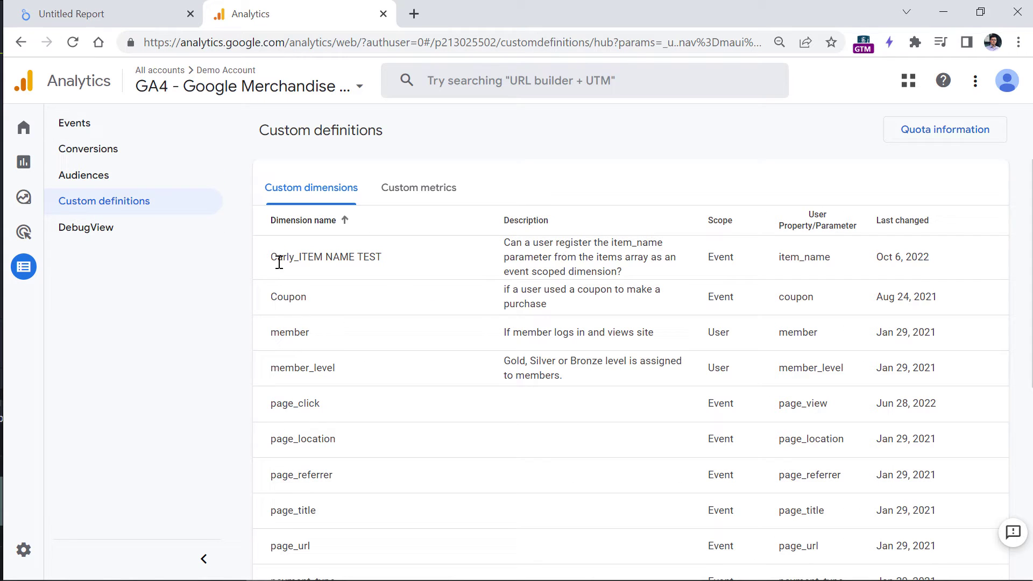
left_click_drag(278, 258, 334, 535)
scroll(334, 536, "down", 5)
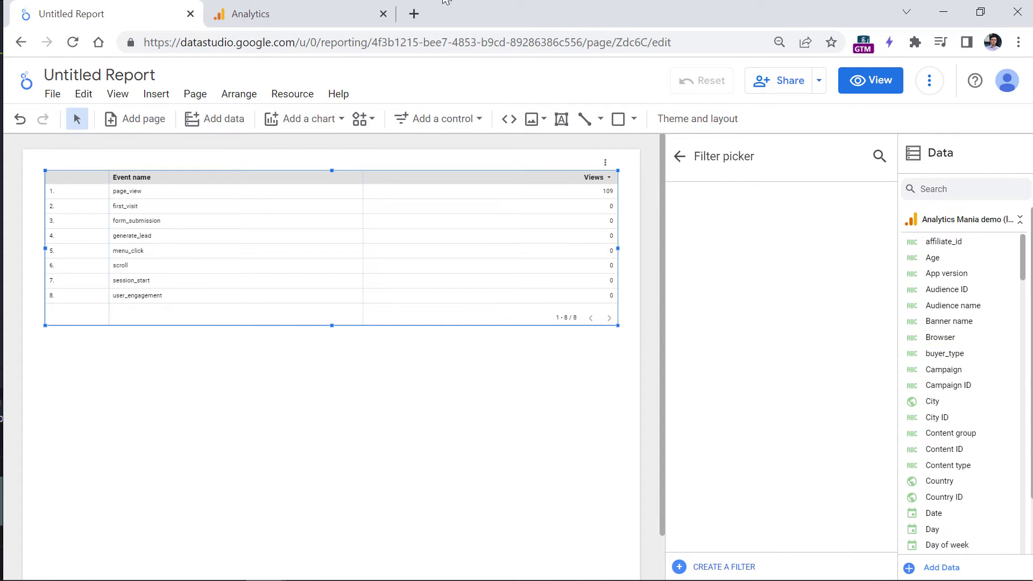
Highlight the affiliate_id dimension name in Analytics, then return to the Looker Studio report
left_click(358, 9)
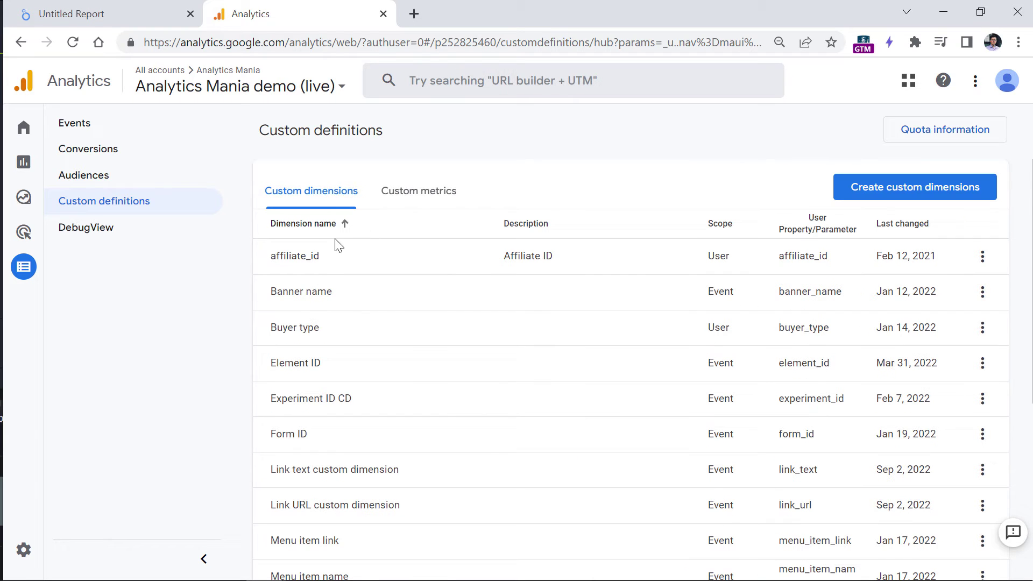
left_click(117, 17)
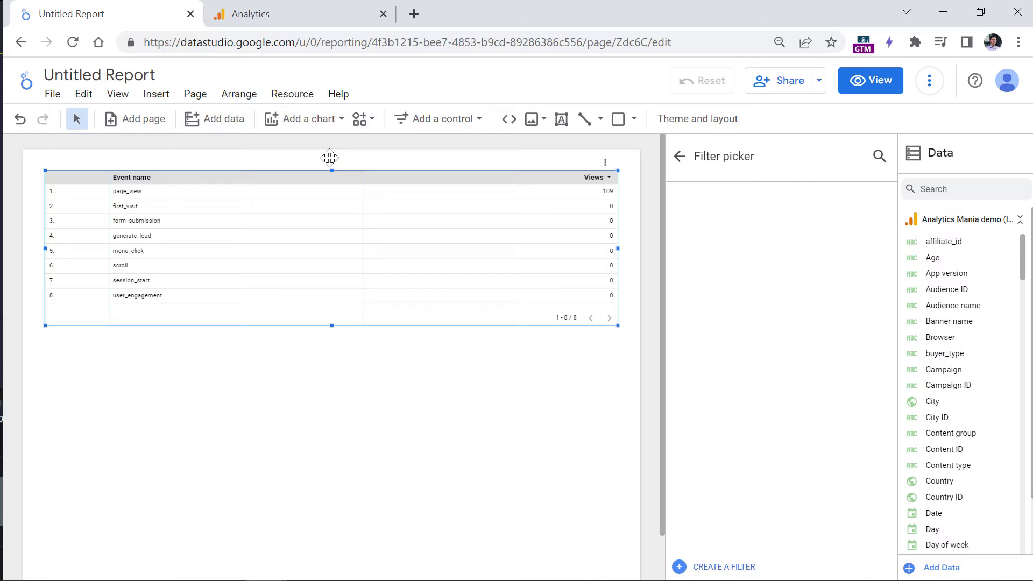
left_click(315, 20)
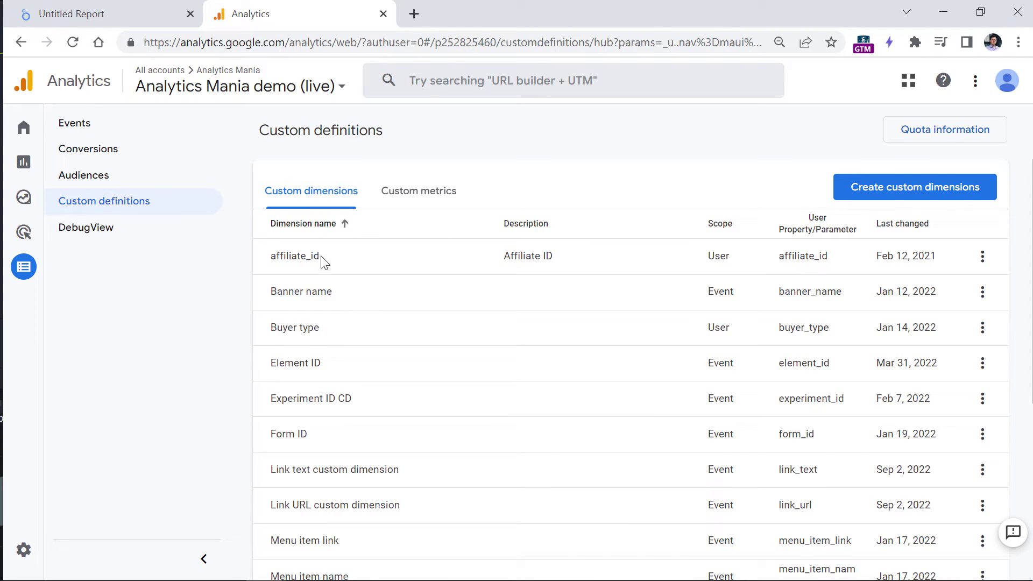
left_click_drag(321, 260, 269, 258)
left_click(113, 16)
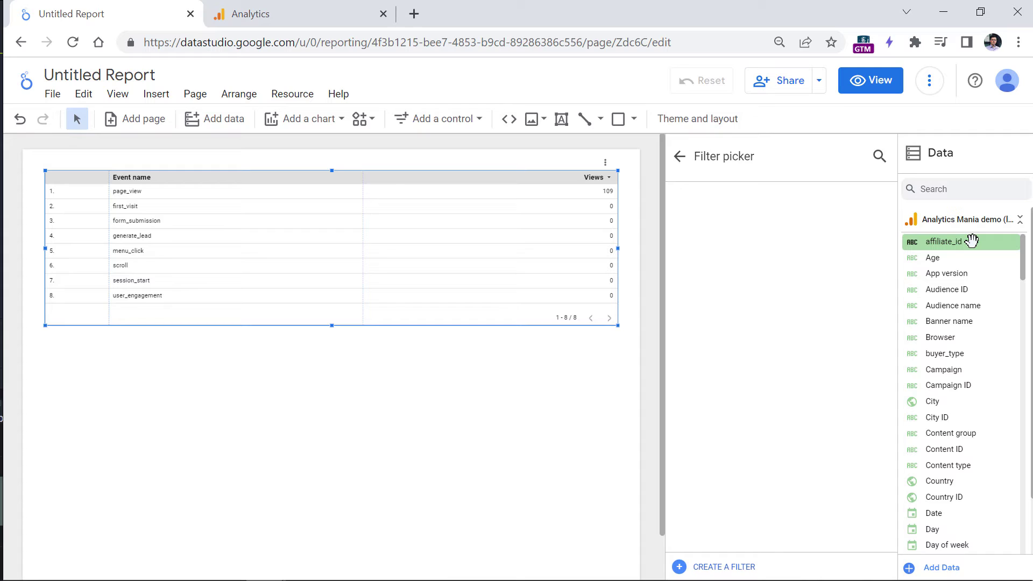
Refresh the Analytics Mania demo (live) data source fields, close its editor, and return to Analytics
left_click(560, 429)
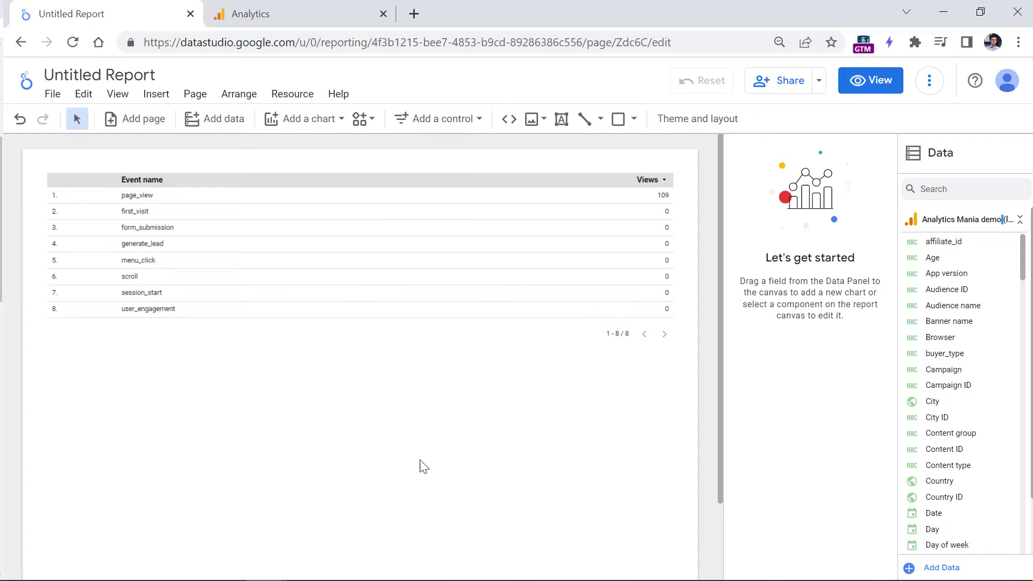
left_click(215, 185)
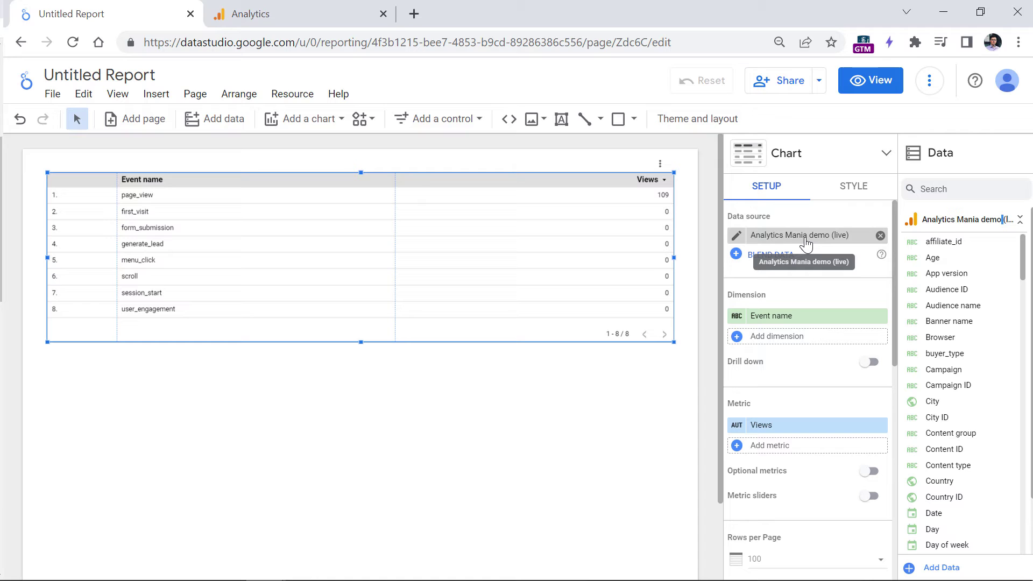
left_click(739, 242)
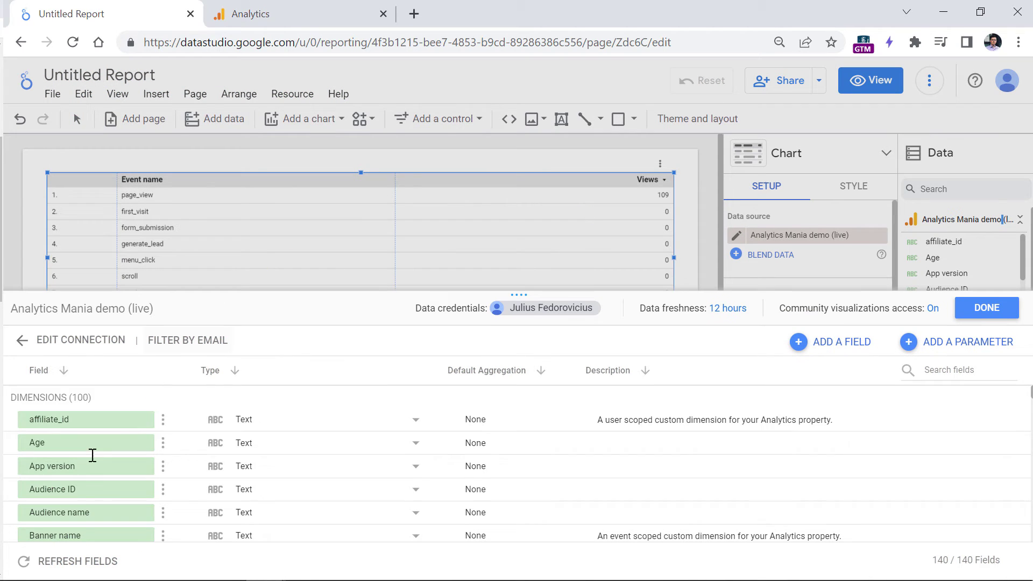
left_click(60, 562)
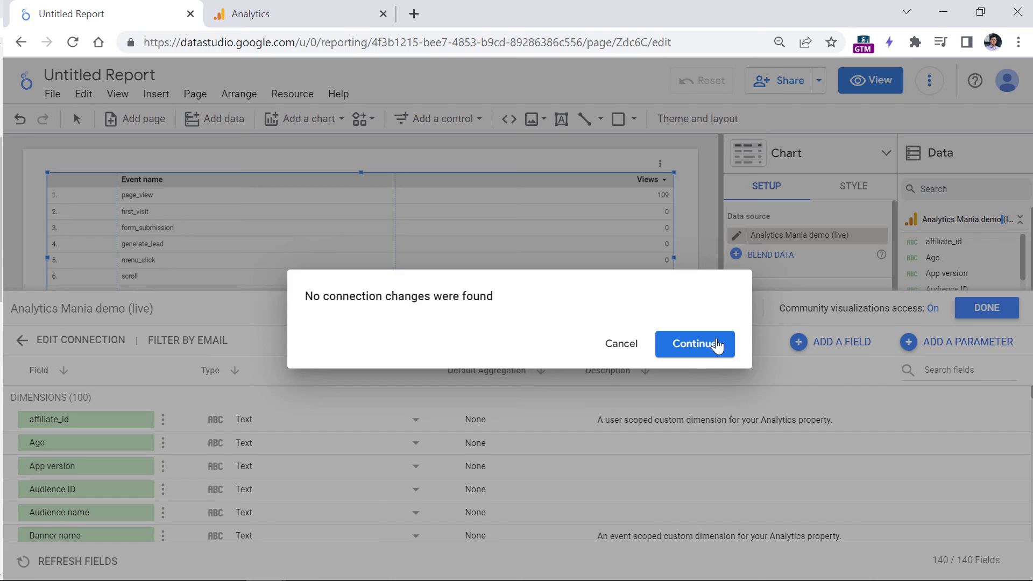
left_click(719, 346)
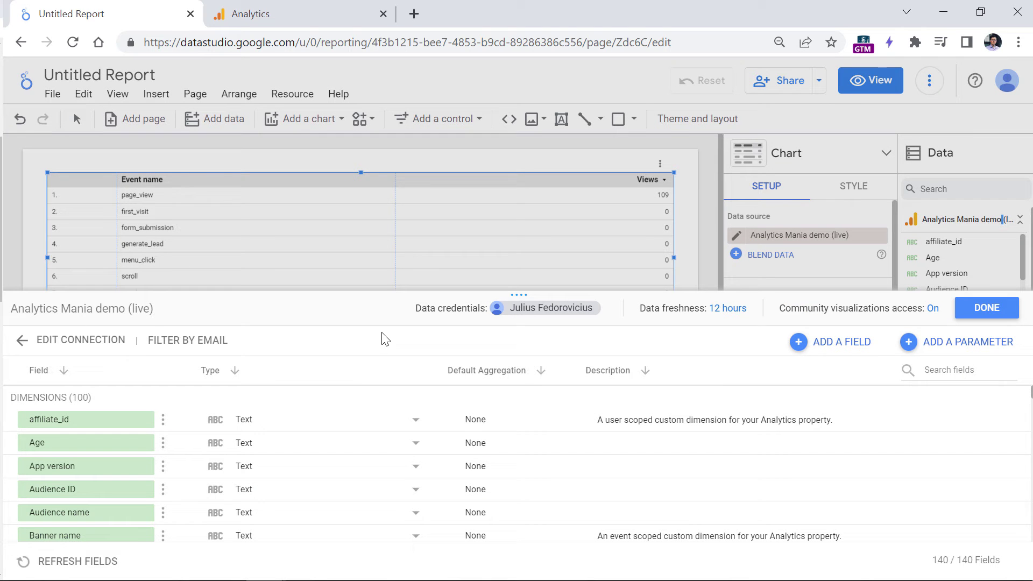
left_click(992, 314)
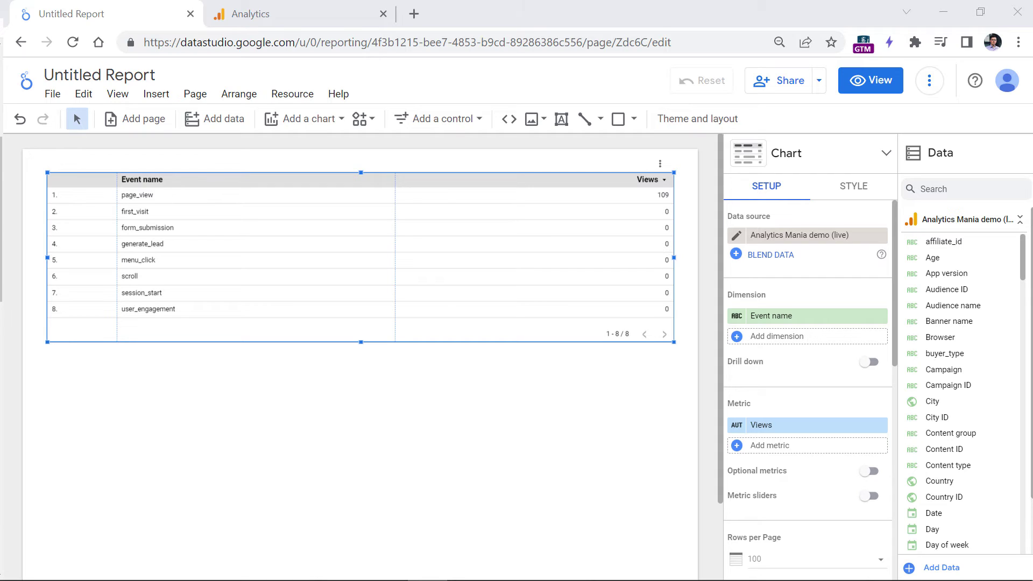
left_click(287, 13)
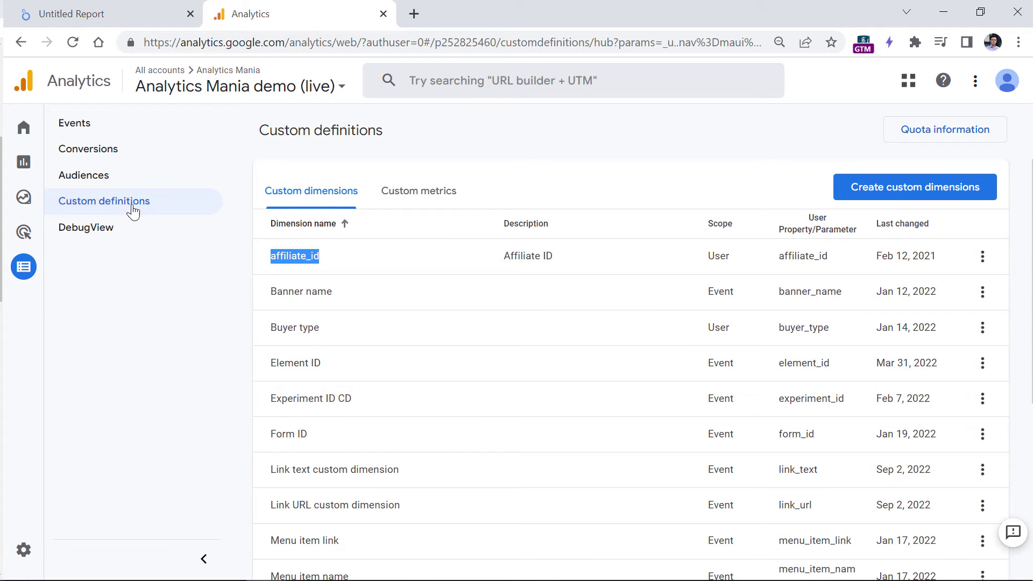
View the three audiences in Google Analytics 4, then return to the Untitled Report
left_click(86, 181)
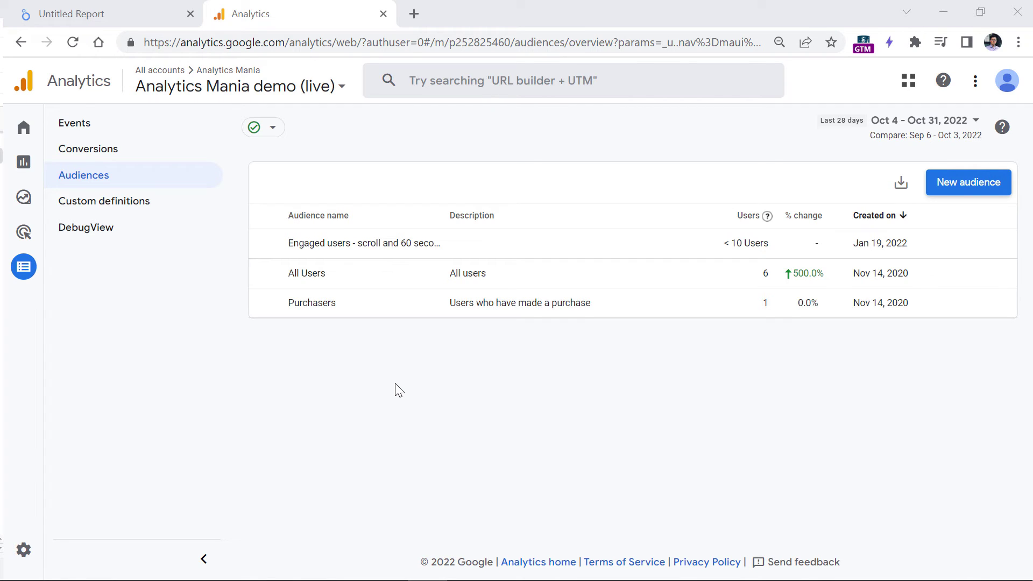
left_click(121, 9)
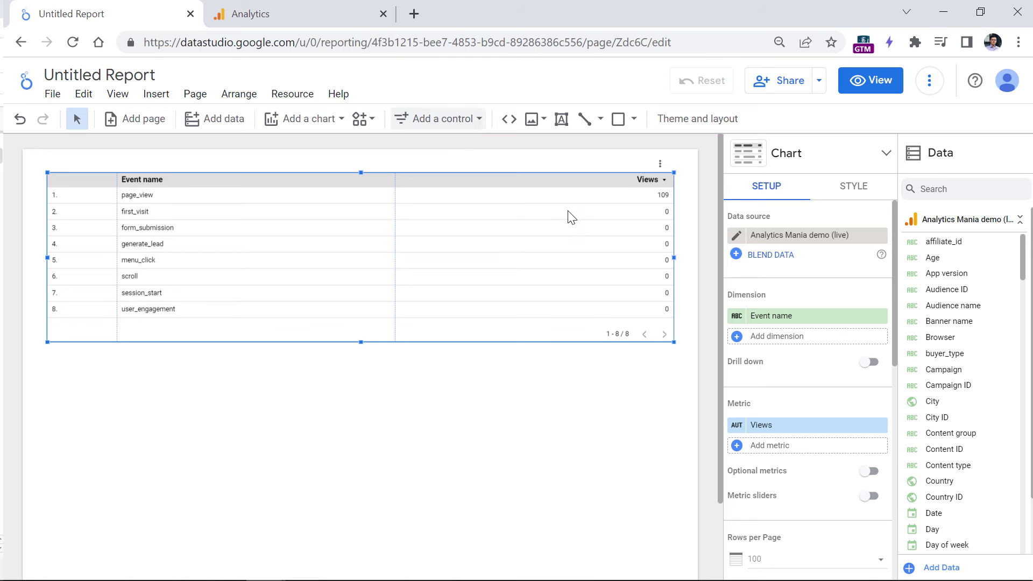
Start a new filter on the event table and name it 'Engaged users'
left_click(341, 422)
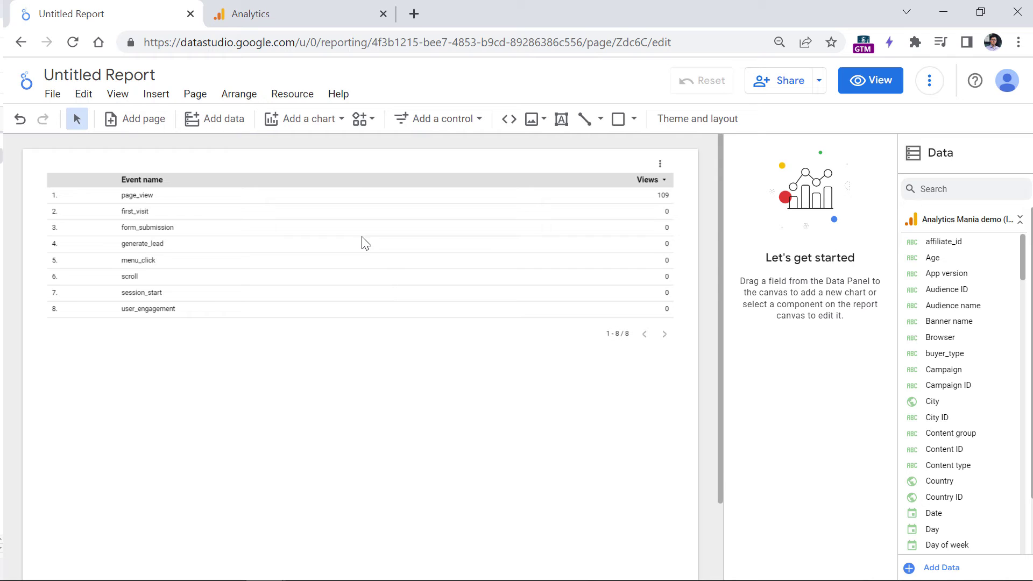
left_click(362, 239)
left_click(350, 271)
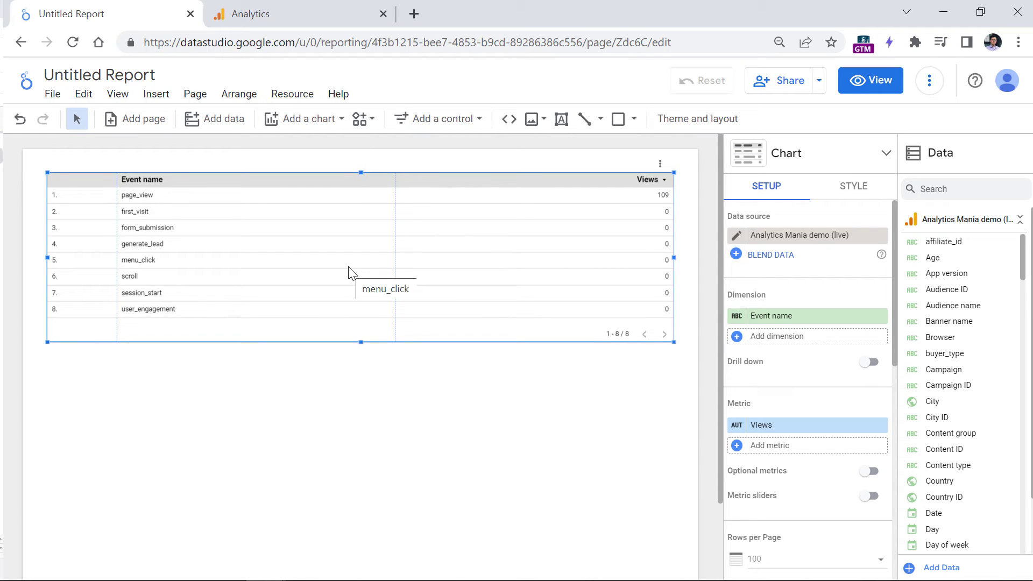
scroll(783, 329, "down", 10)
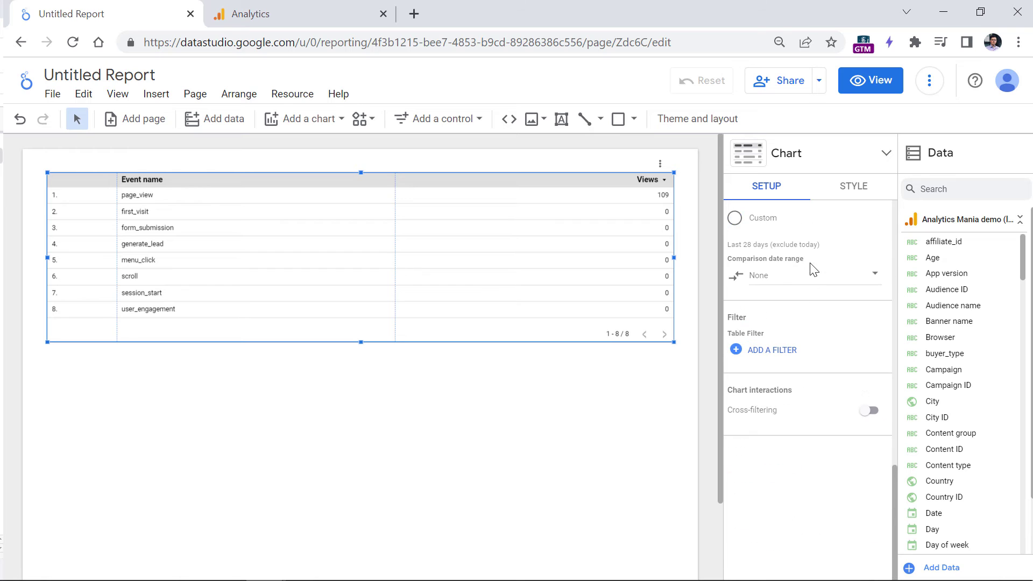
left_click(772, 348)
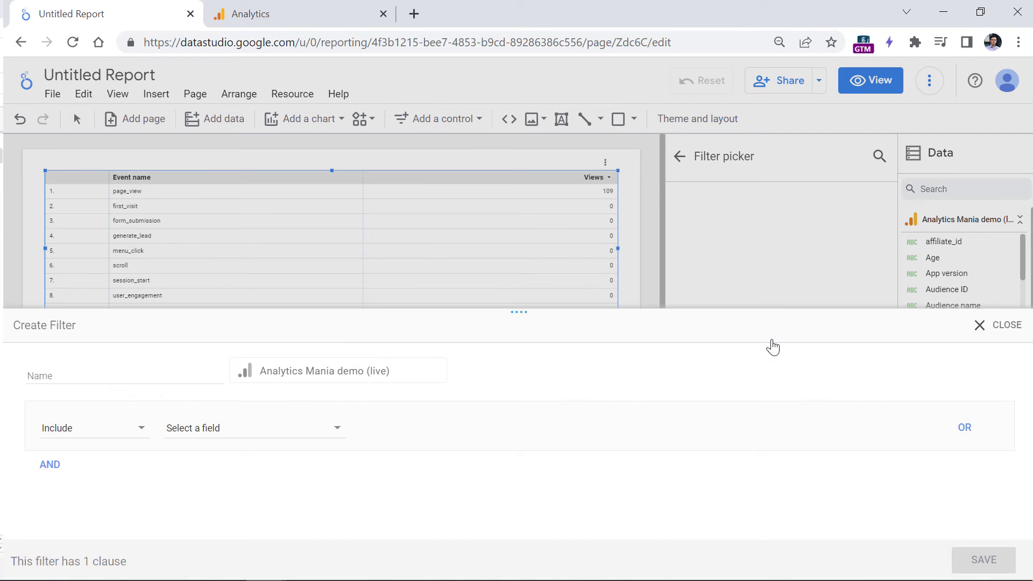
left_click(89, 357)
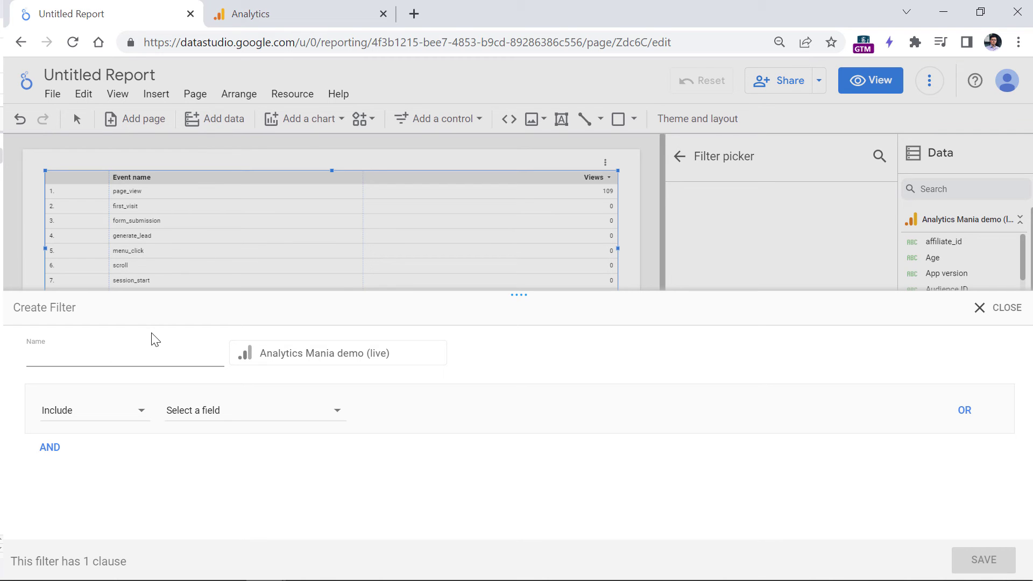
left_click(285, 12)
type("ngageed")
key("BackSpace")
key("BackSpace")
type("d users")
Set the filter to Include Audience name Contains 'Engaged users' and save it
left_click(206, 412)
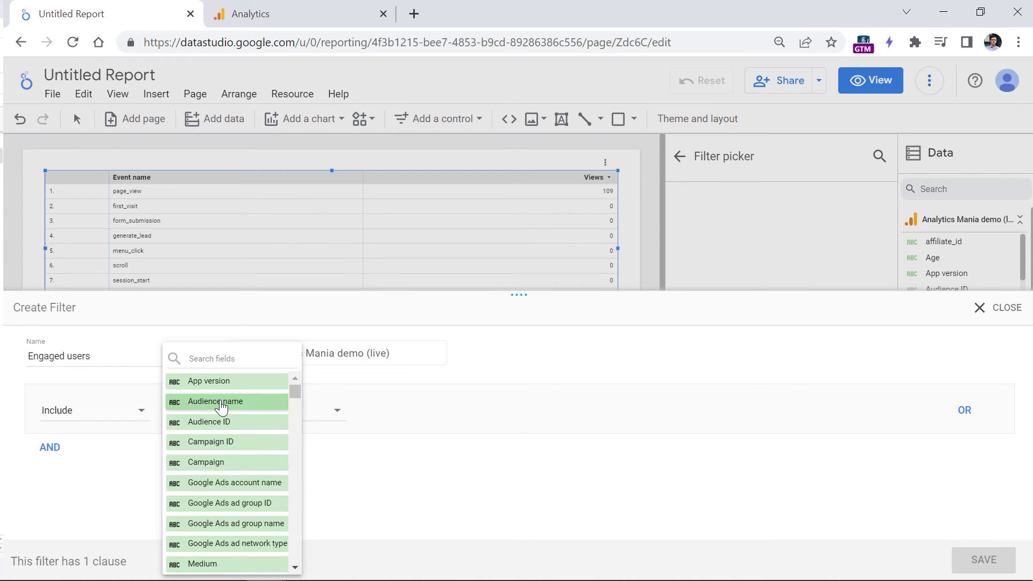
left_click(222, 404)
left_click(251, 14)
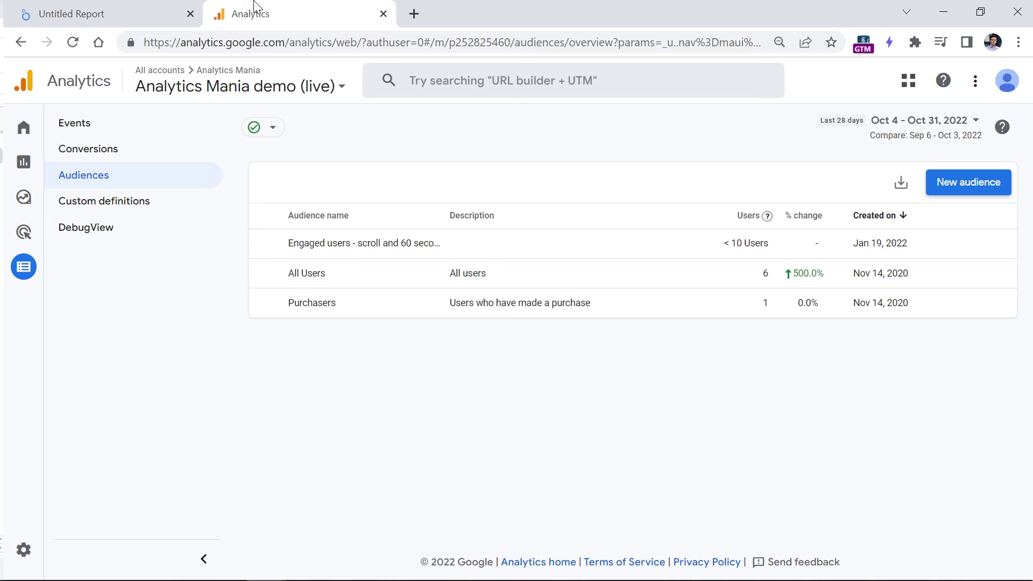
left_click(92, 13)
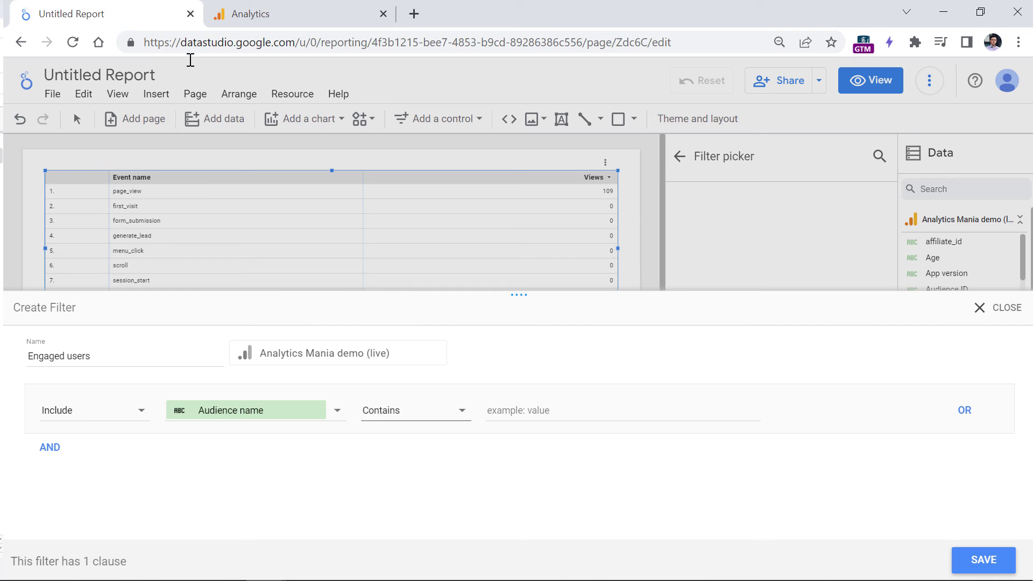
left_click(533, 411)
type("Engaged users")
left_click(983, 560)
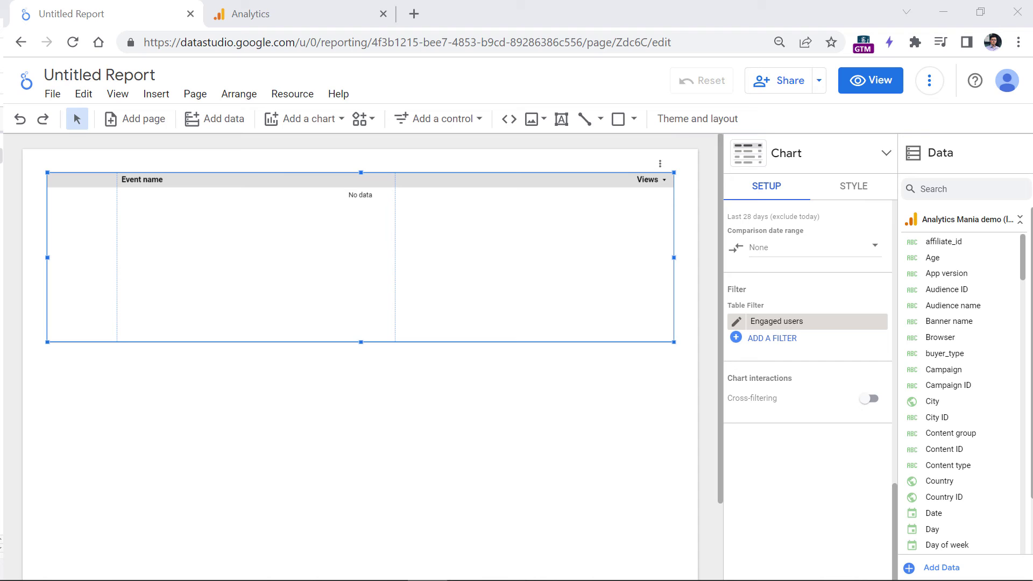
Move the table lower and place a data control above it at the top right
left_click_drag(268, 201, 271, 245)
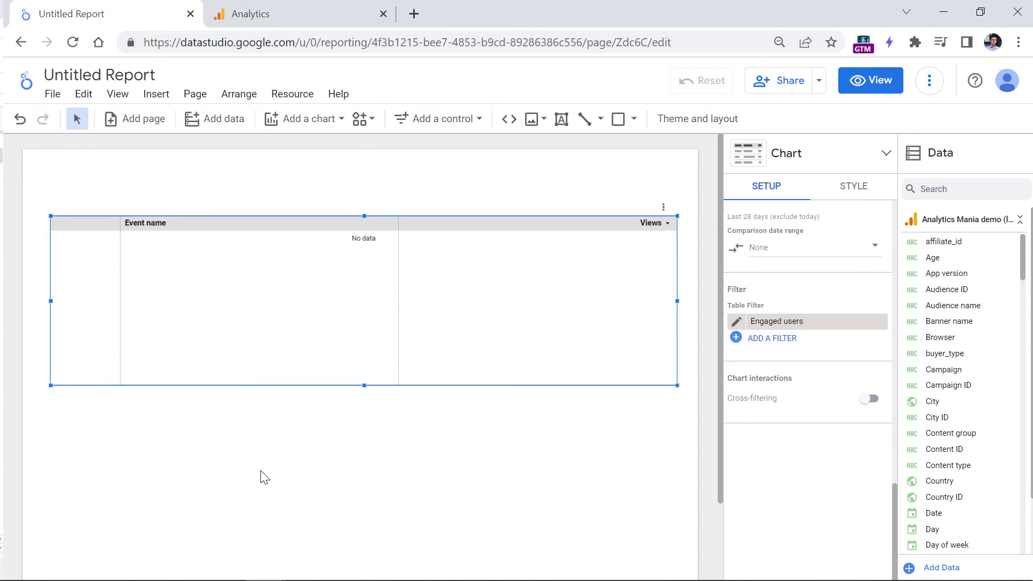
left_click(417, 151)
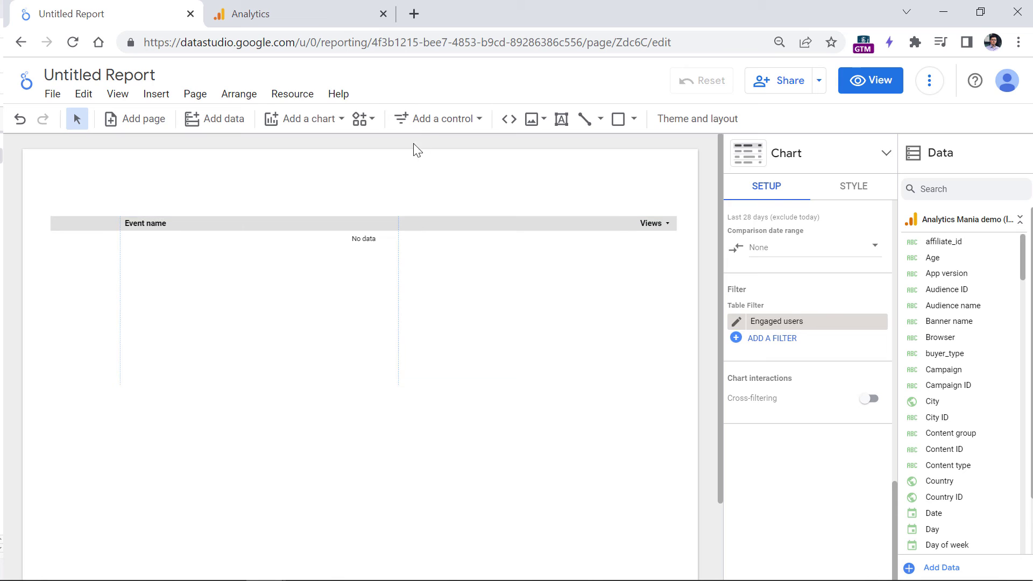
left_click(450, 120)
left_click(455, 368)
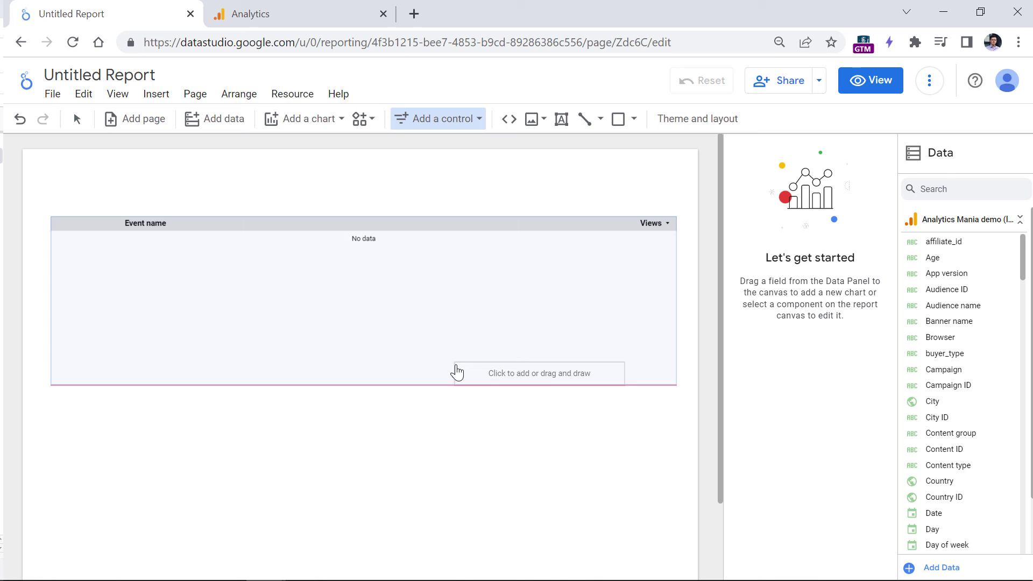
left_click(506, 169)
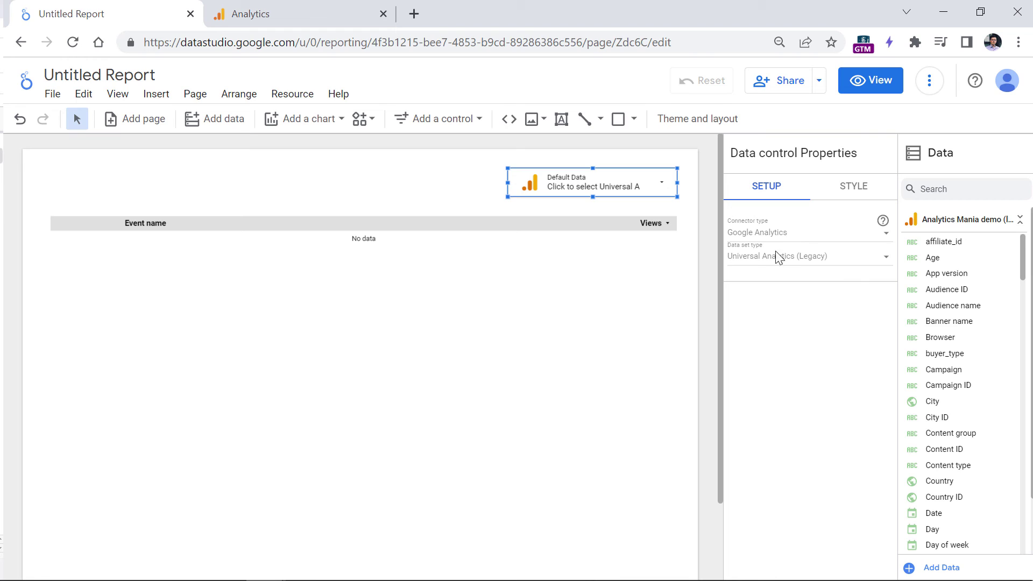
Set the data control's data set type to Google Analytics 4
left_click(781, 260)
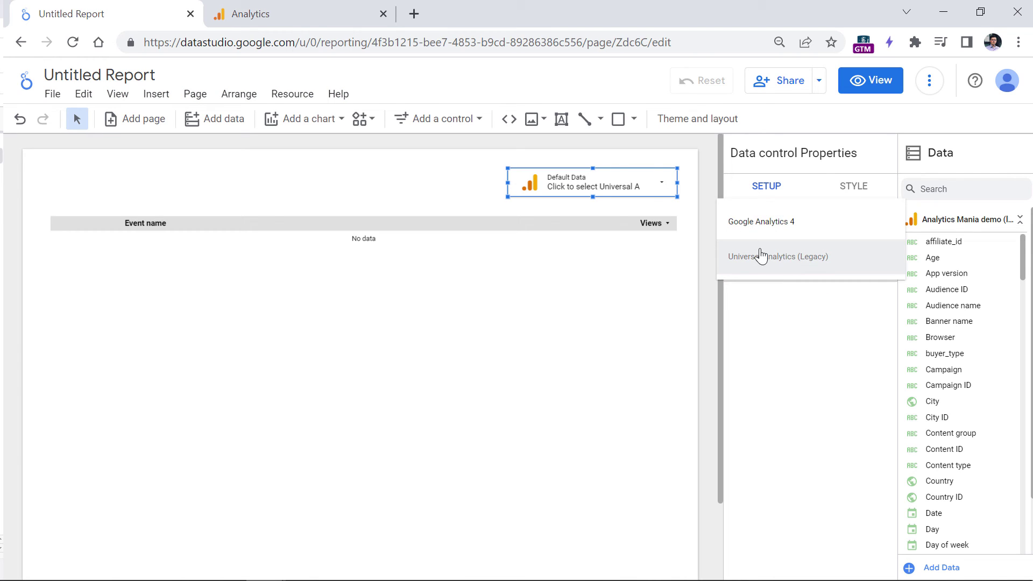
left_click(764, 222)
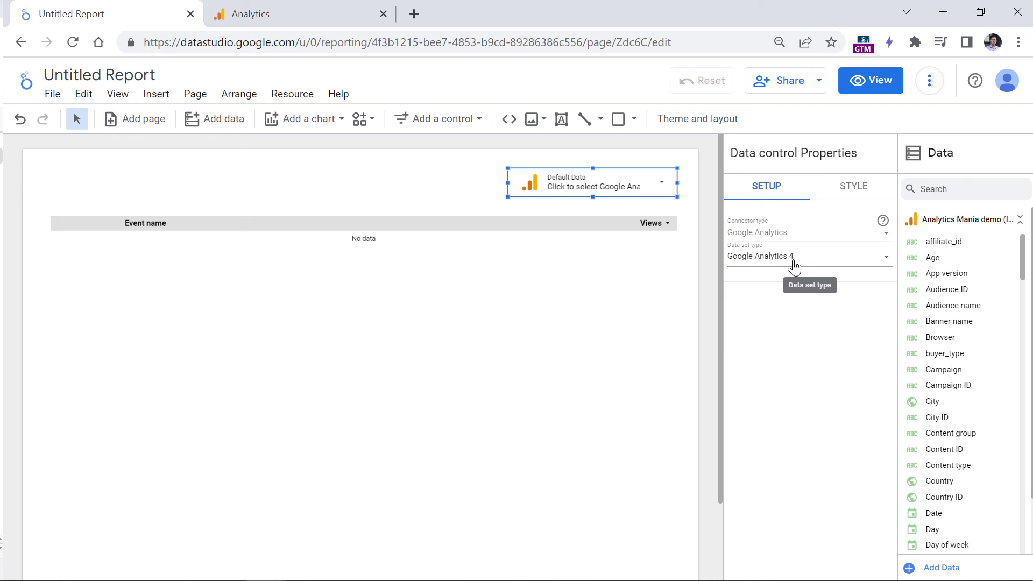
left_click(371, 172)
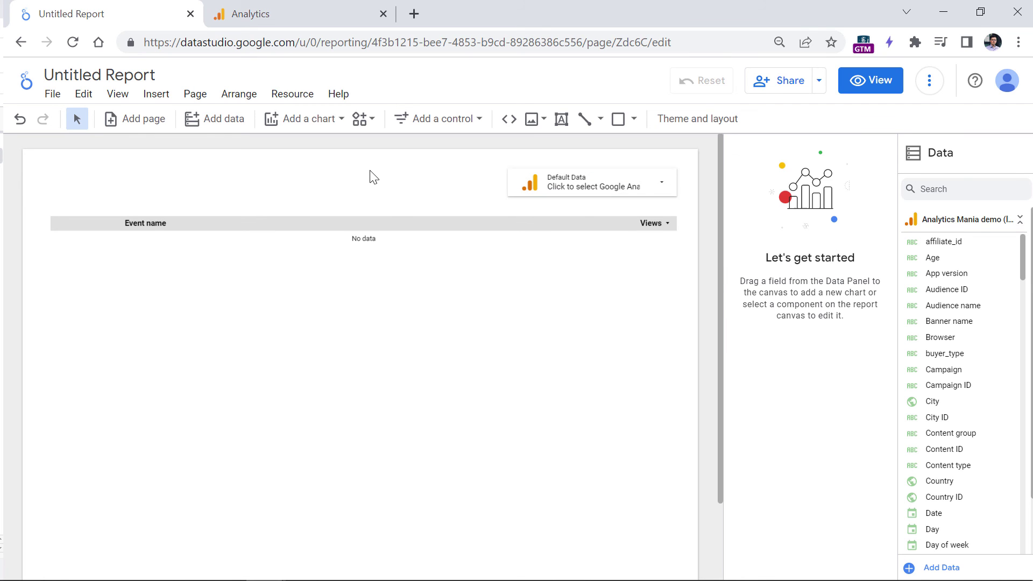
Open the data control's dropdown listing Default and the Analytics Mania GA4 properties
left_click(594, 190)
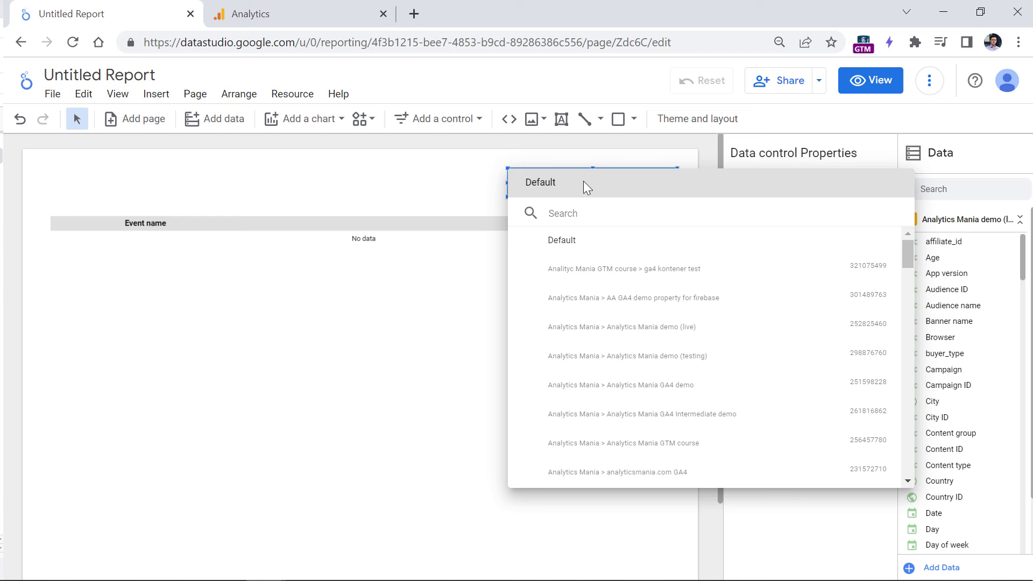